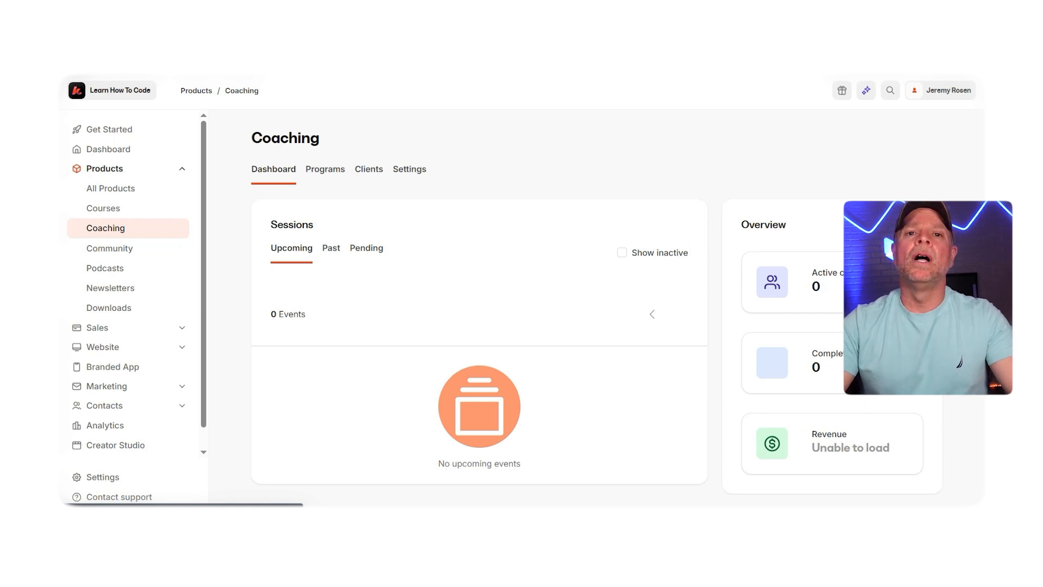
Open the coaching settings and add an 8:00am to 12:00pm slot to Monday's availability.
click(404, 170)
scroll(422, 255, down, 1)
scroll(423, 256, up, 1)
scroll(425, 255, down, 3)
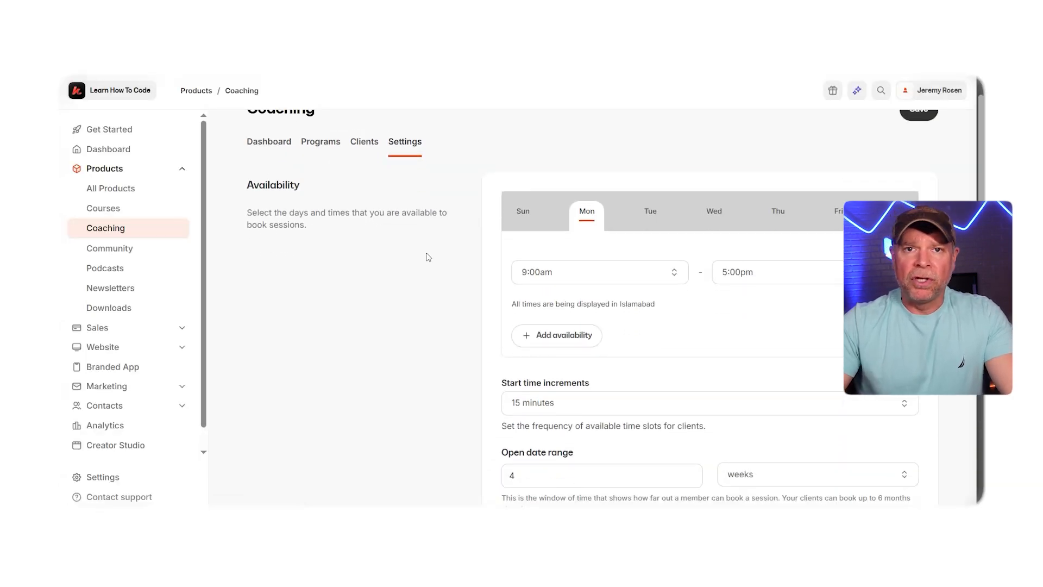
scroll(426, 257, up, 2)
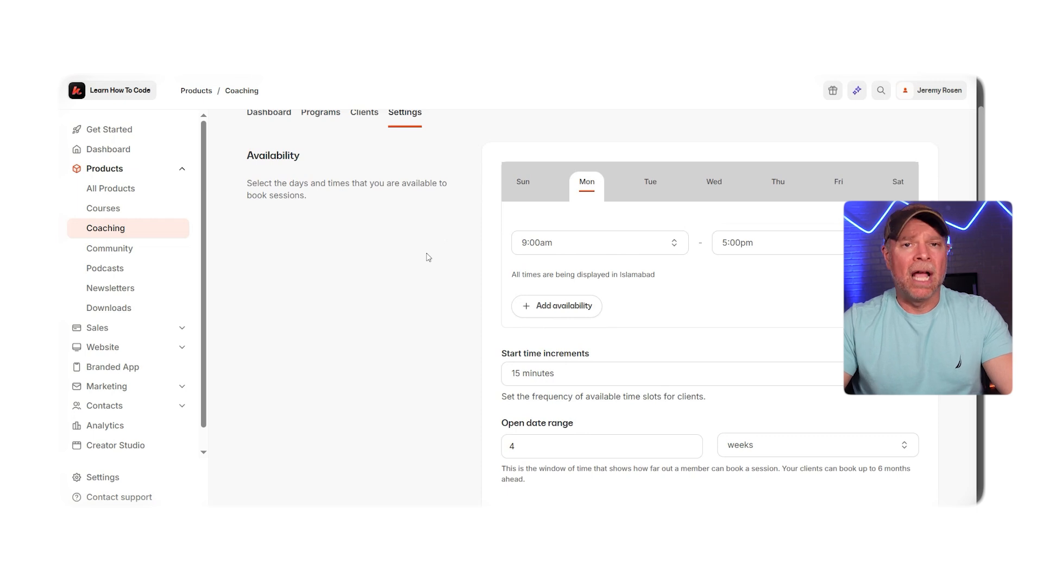
scroll(428, 256, down, 1)
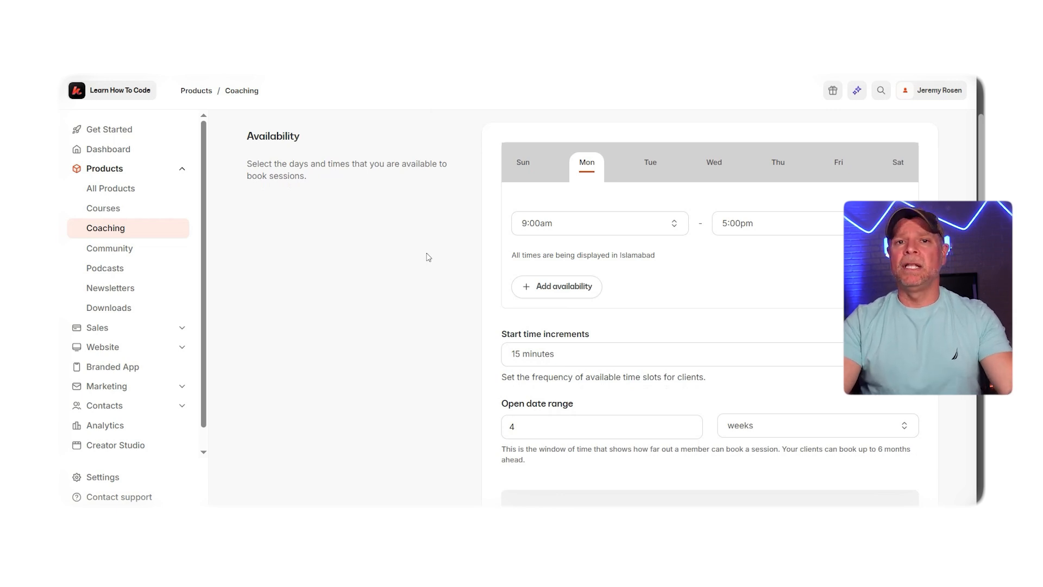
click(536, 286)
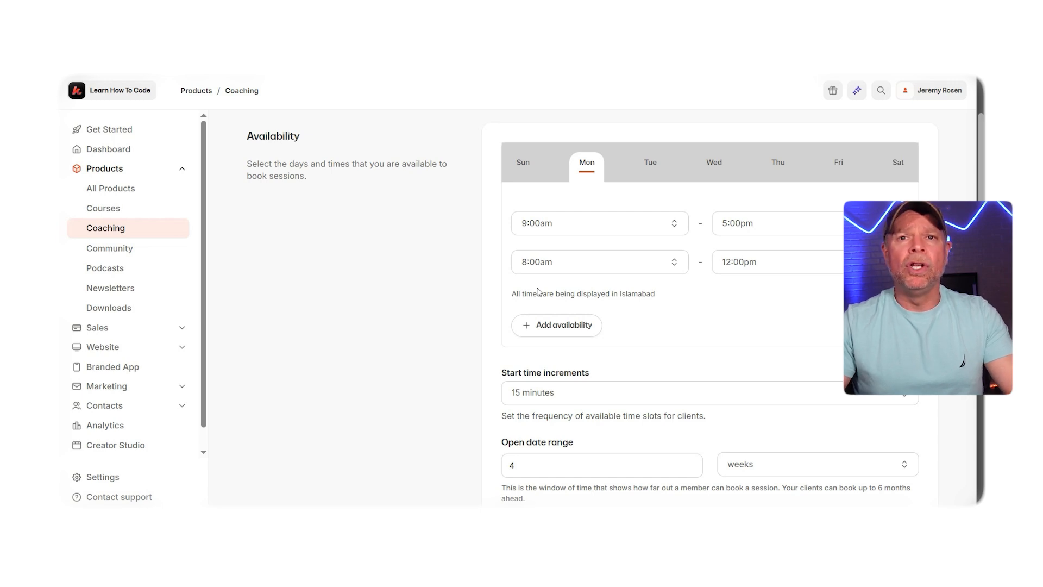
Keep the start time increments at 15 minutes, review the remaining scheduling options and save the coaching settings.
scroll(582, 349, down, 3)
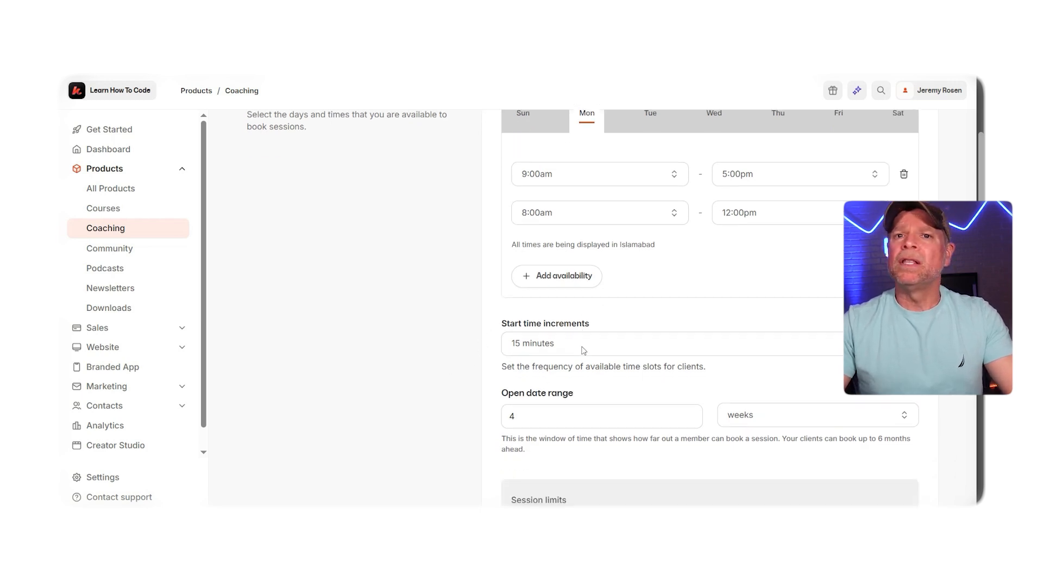
click(583, 271)
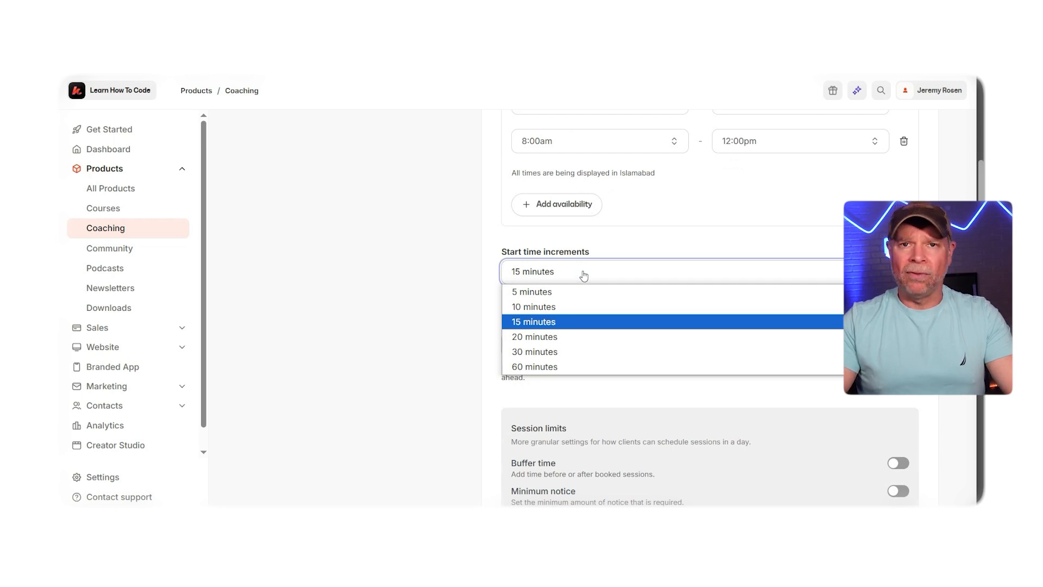
click(531, 239)
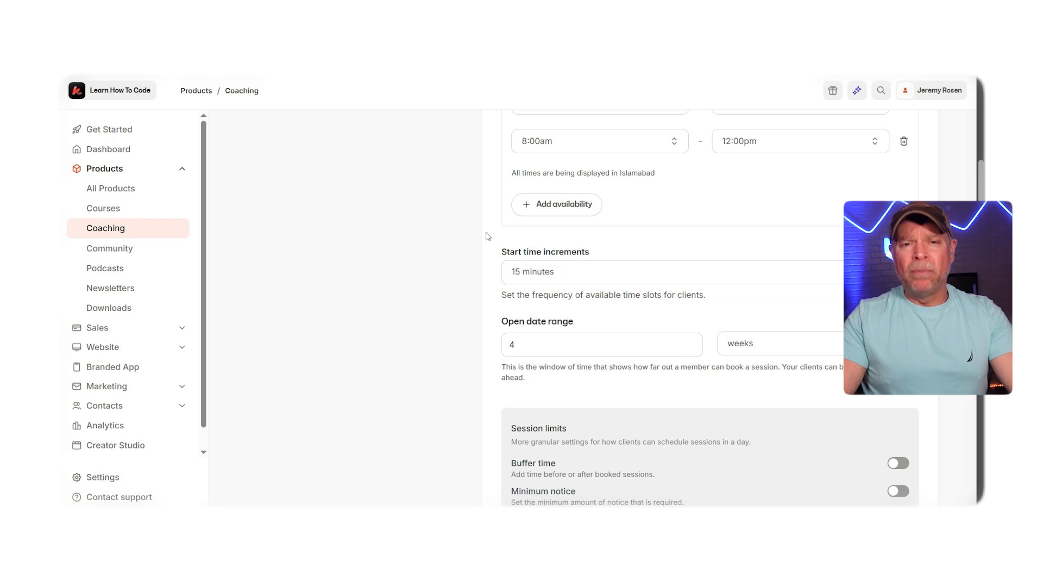
scroll(486, 236, down, 2)
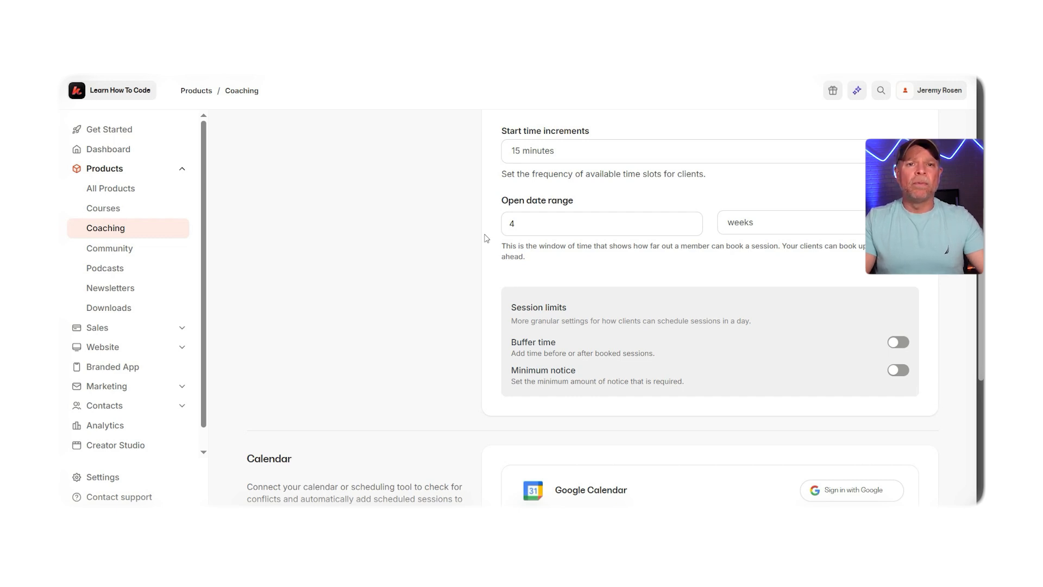
scroll(486, 238, down, 5)
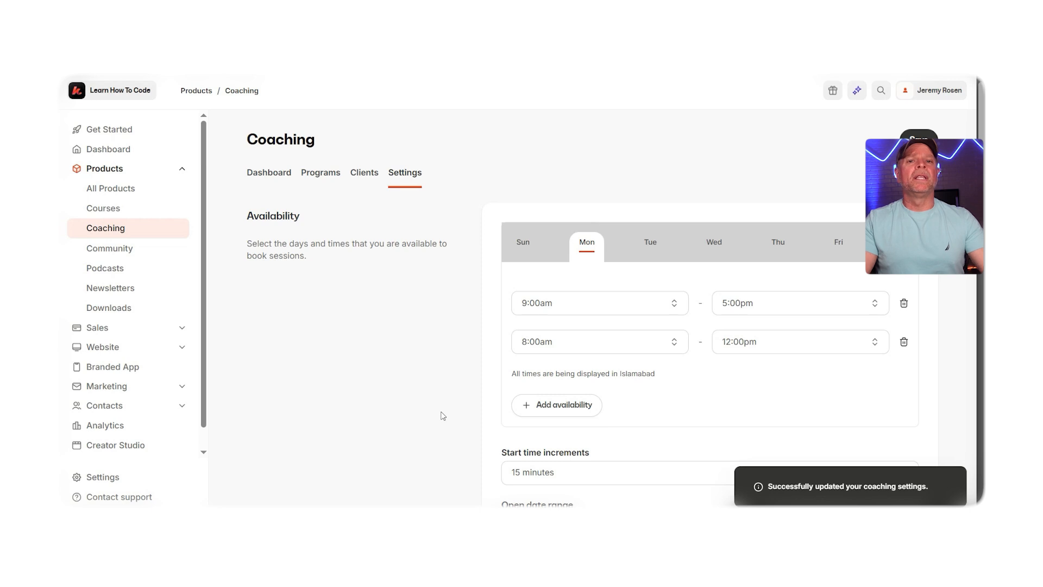
Start a new coaching program titled "New test Program" with the description "for work", and continue past the details.
click(152, 221)
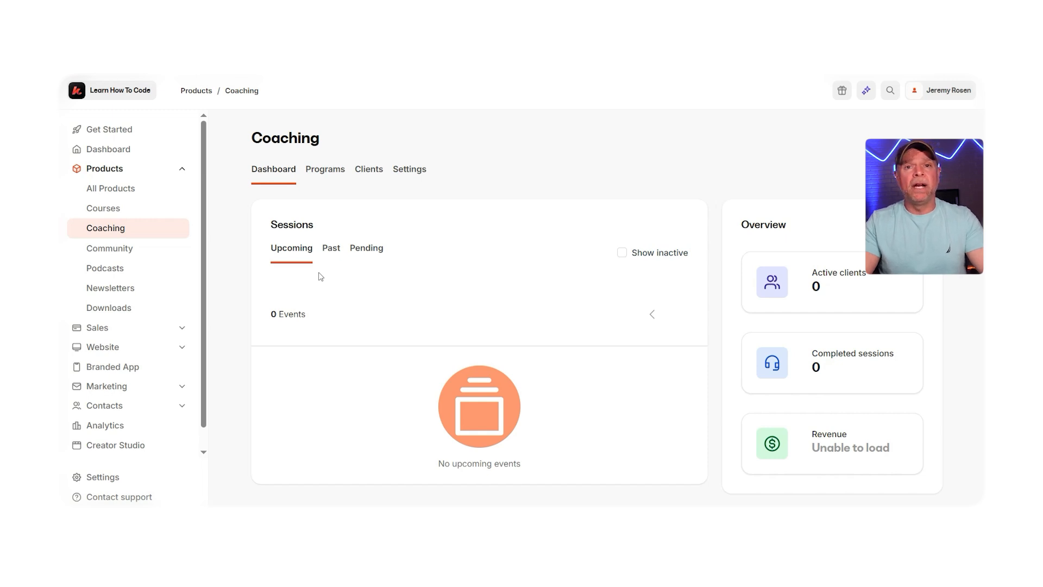
click(313, 172)
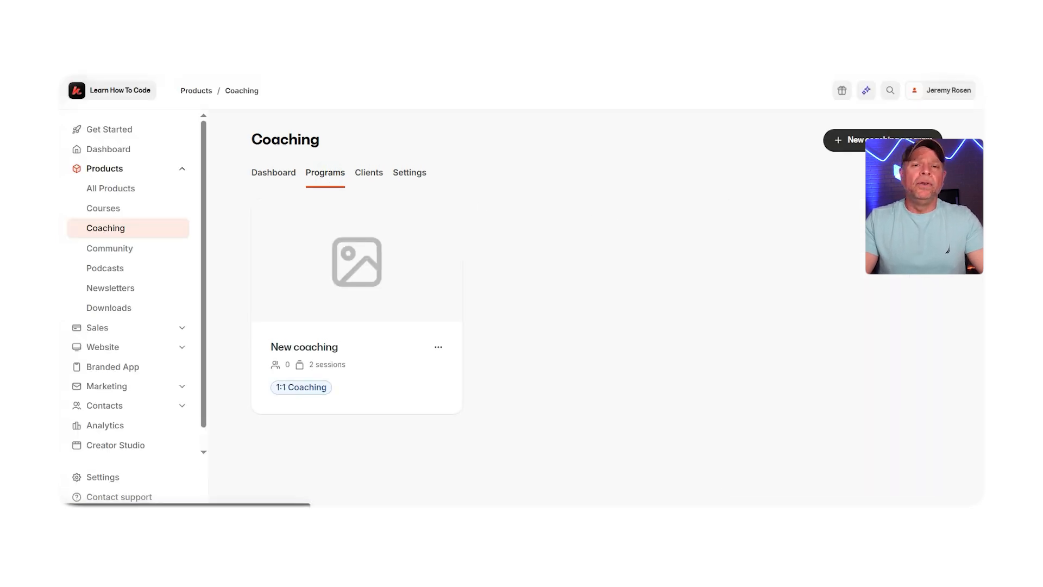
click(870, 140)
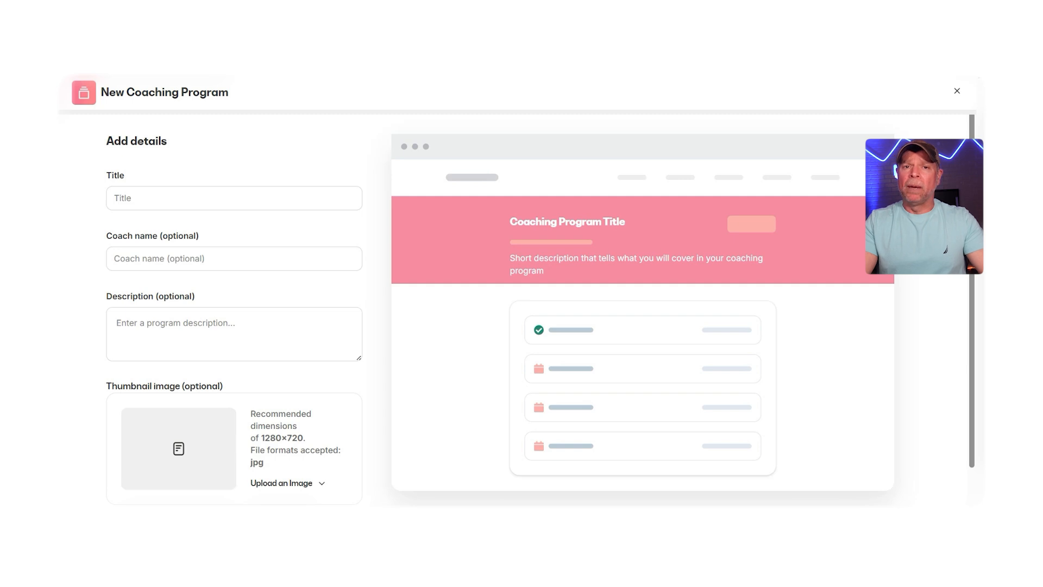
click(216, 203)
text(New test )
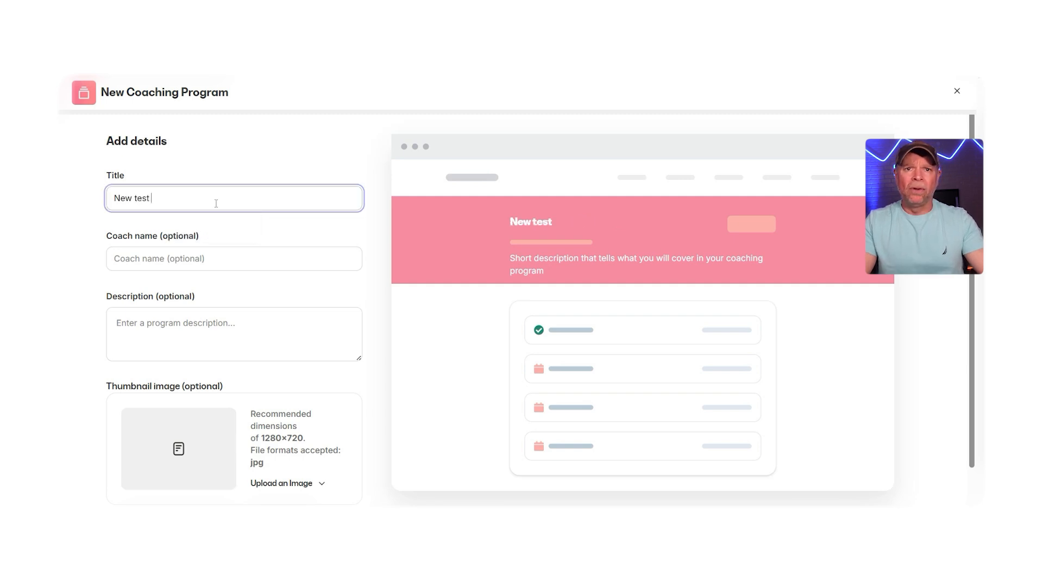
text(Prog)
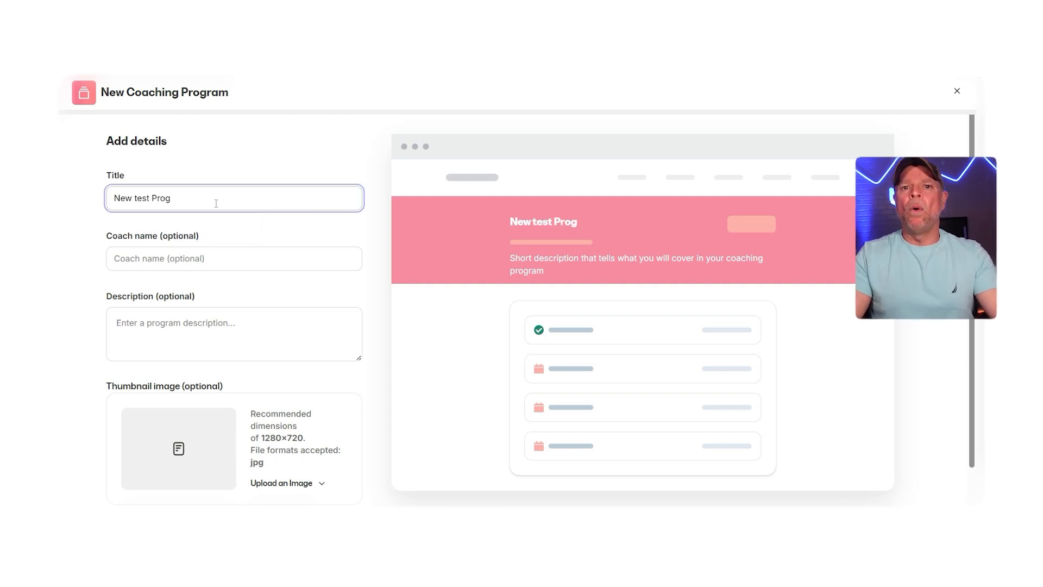
text(ram)
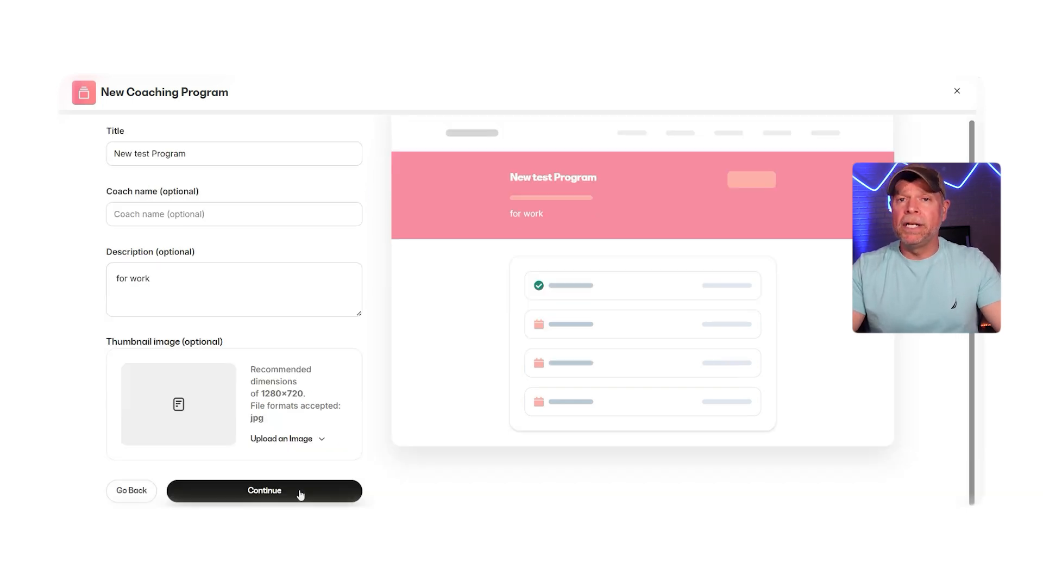
click(299, 491)
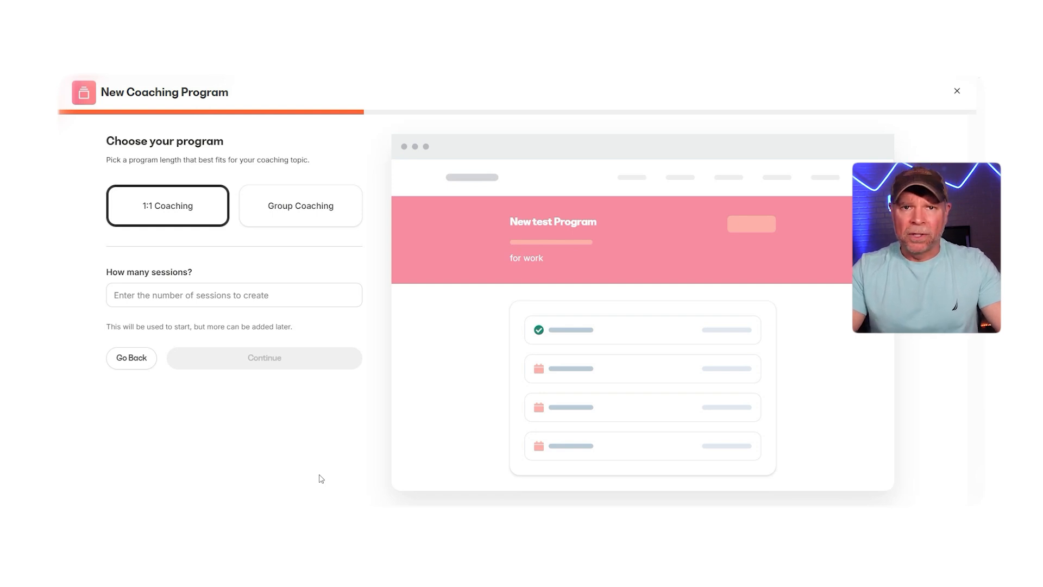
Set the 1:1 Coaching program to 6 sessions and continue to the scheduling preferences.
click(275, 295)
text(6)
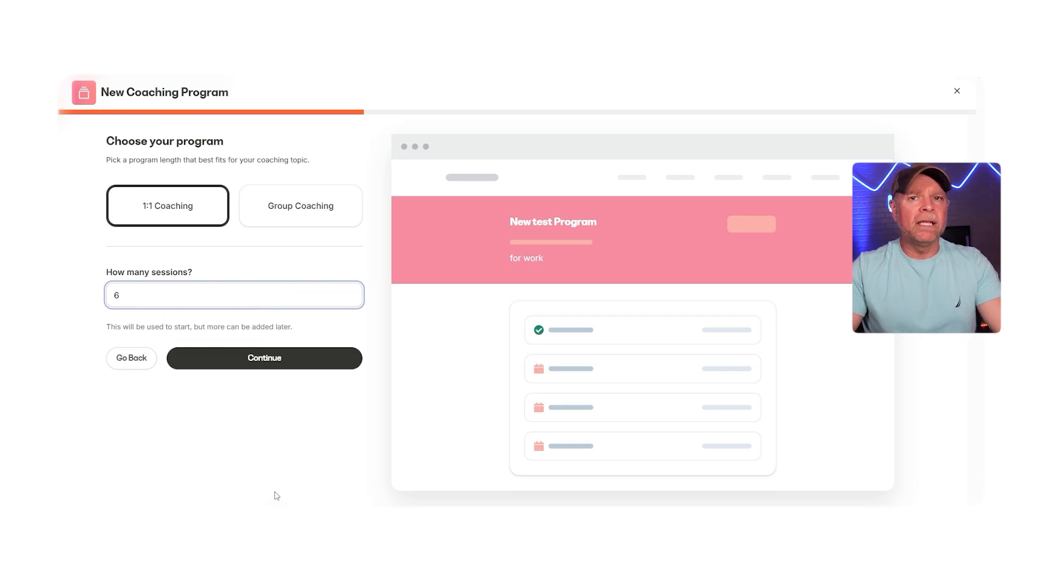
click(279, 360)
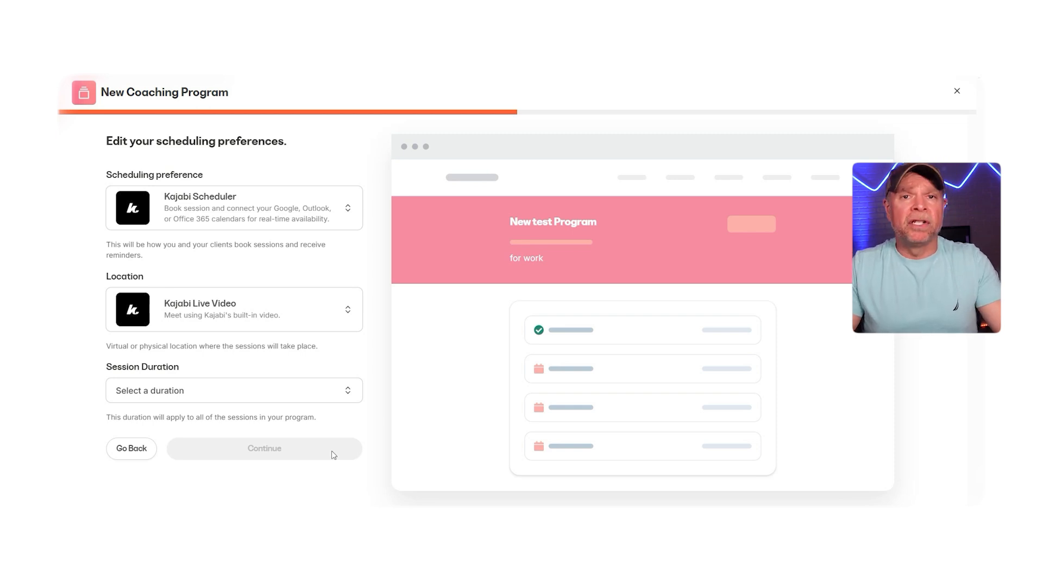
Choose Kajabi Live Video as the location and 60 minutes as the session duration, and continue to the appearance options.
click(255, 325)
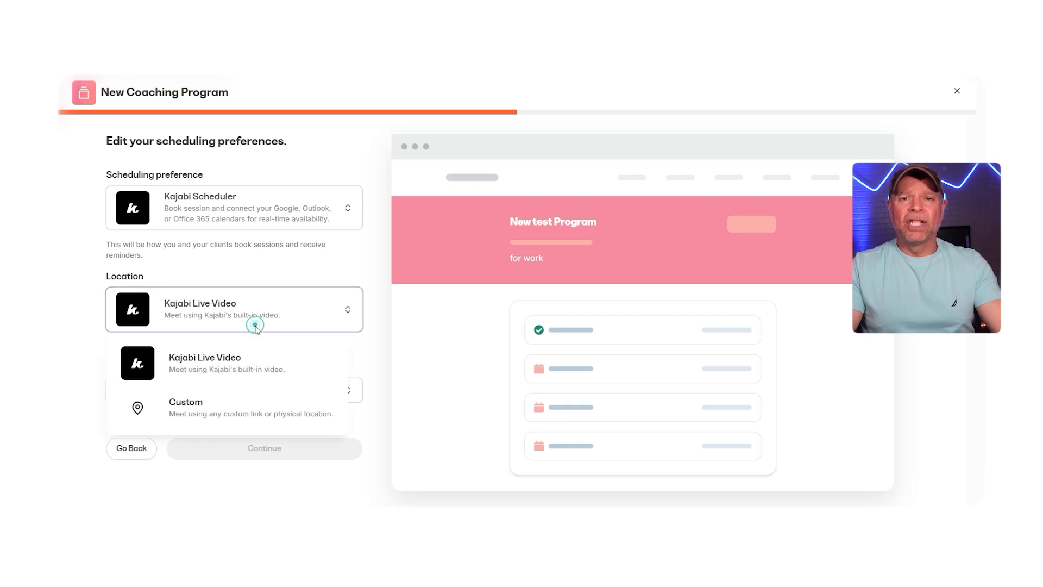
click(253, 367)
click(253, 399)
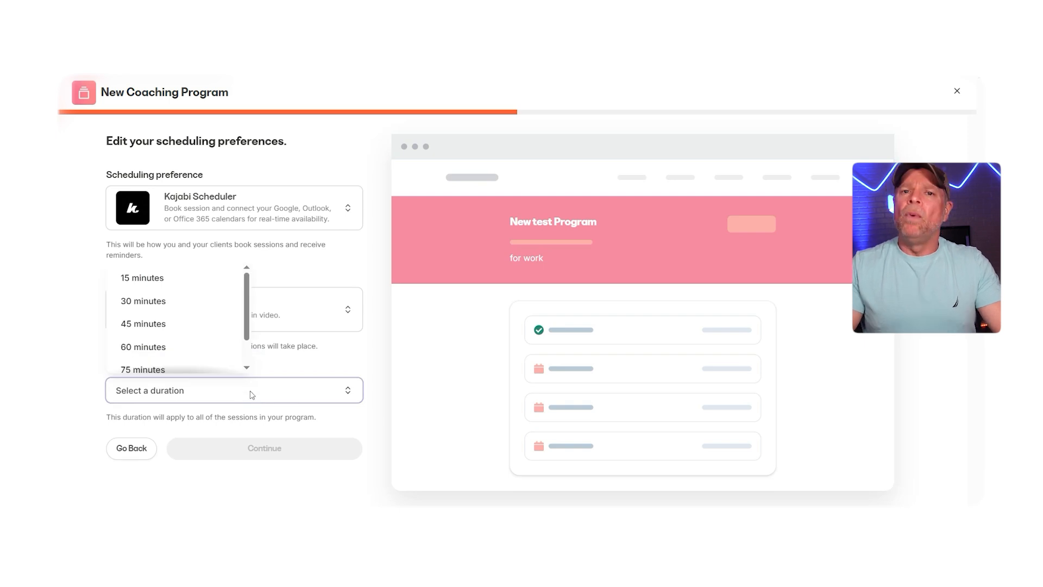
click(235, 346)
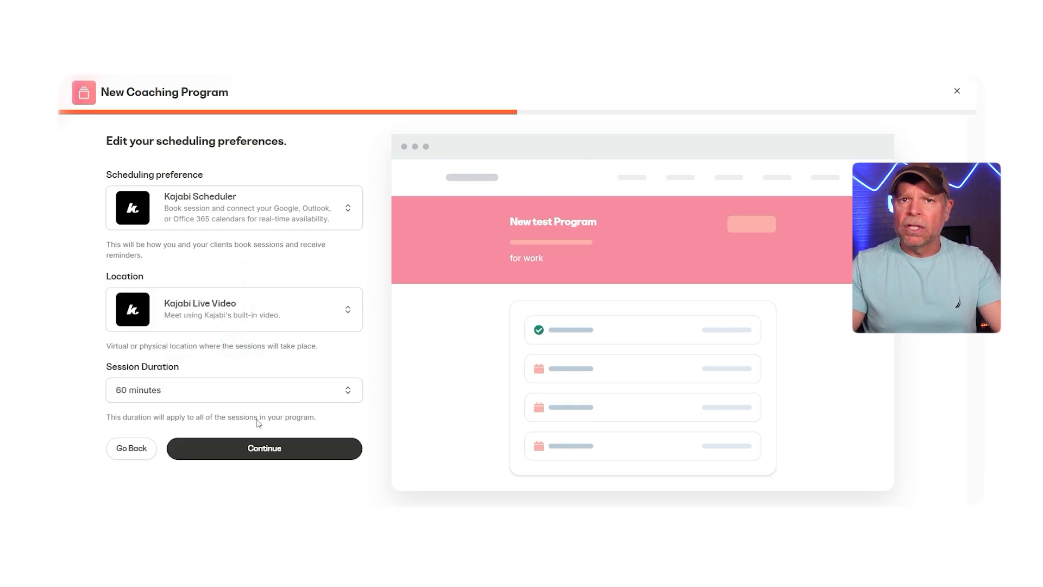
click(257, 446)
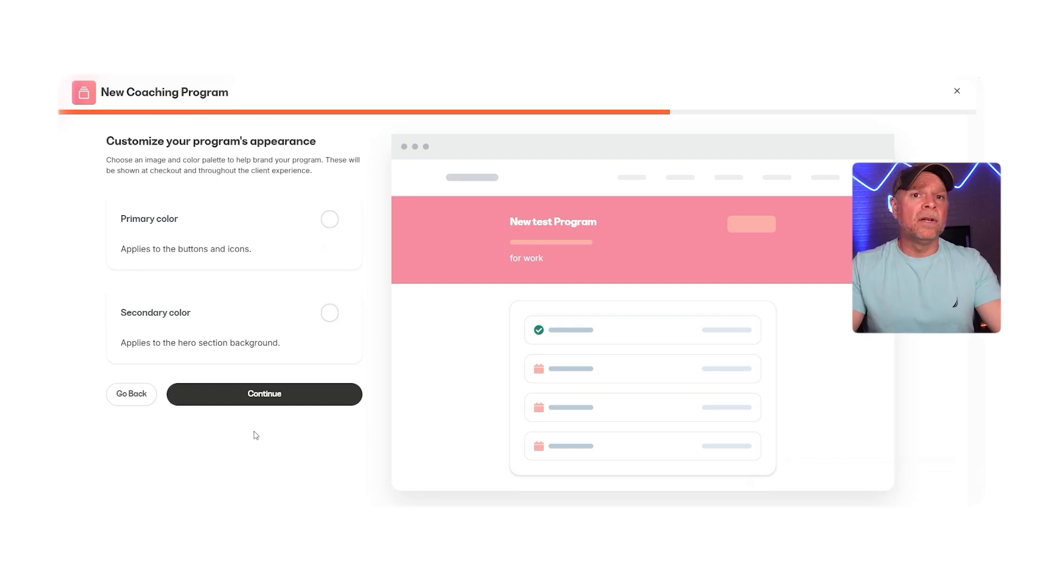
Set the program's primary color to bright red and its secondary color to cyan.
click(329, 221)
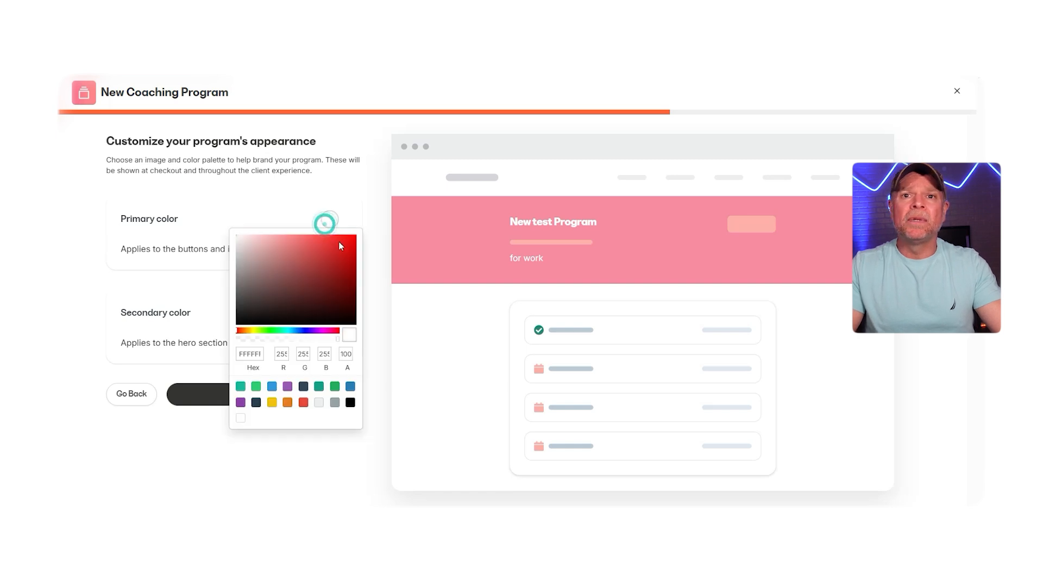
click(349, 244)
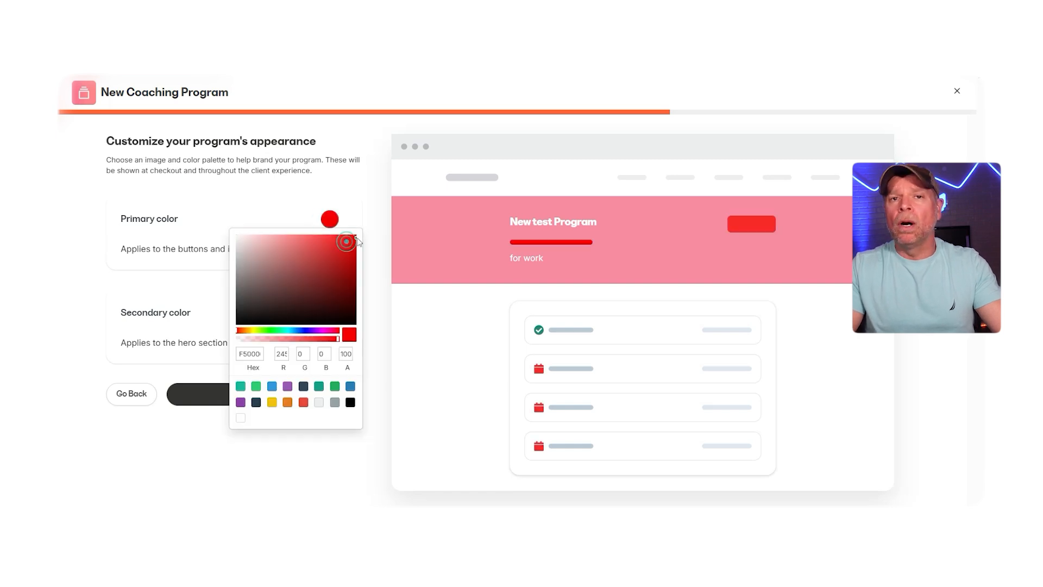
click(372, 269)
click(330, 314)
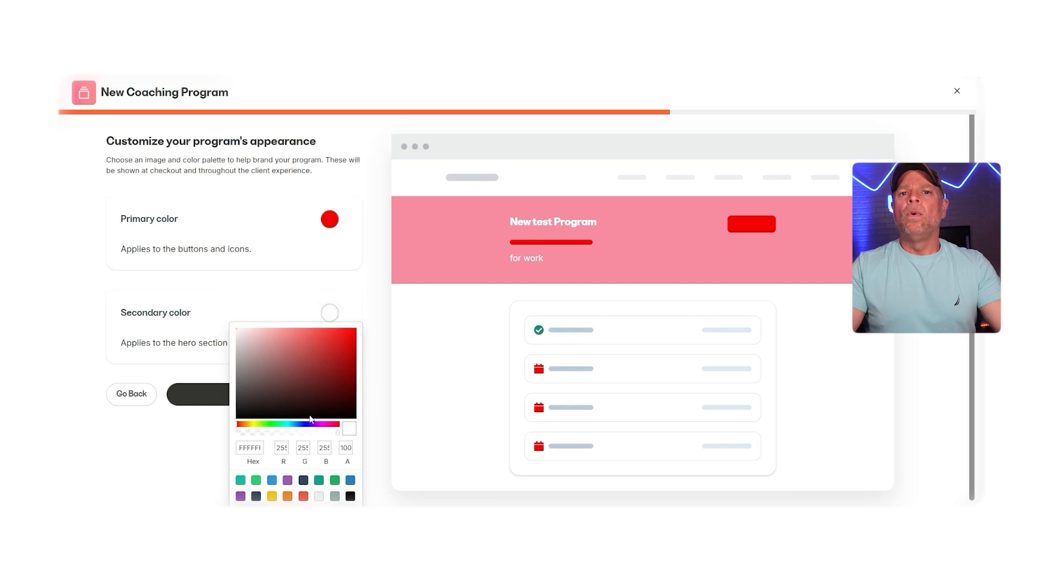
click(288, 425)
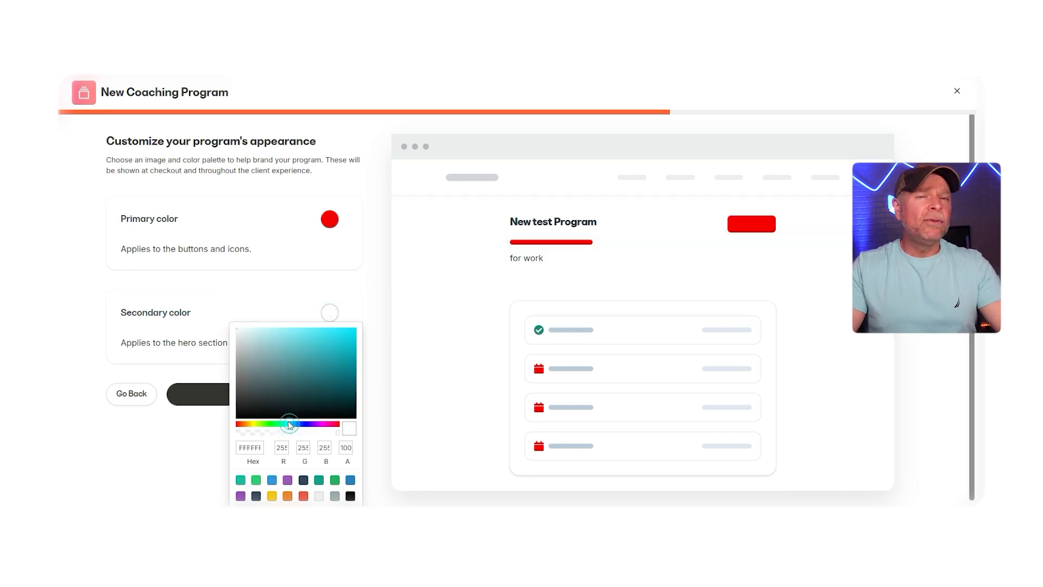
click(350, 335)
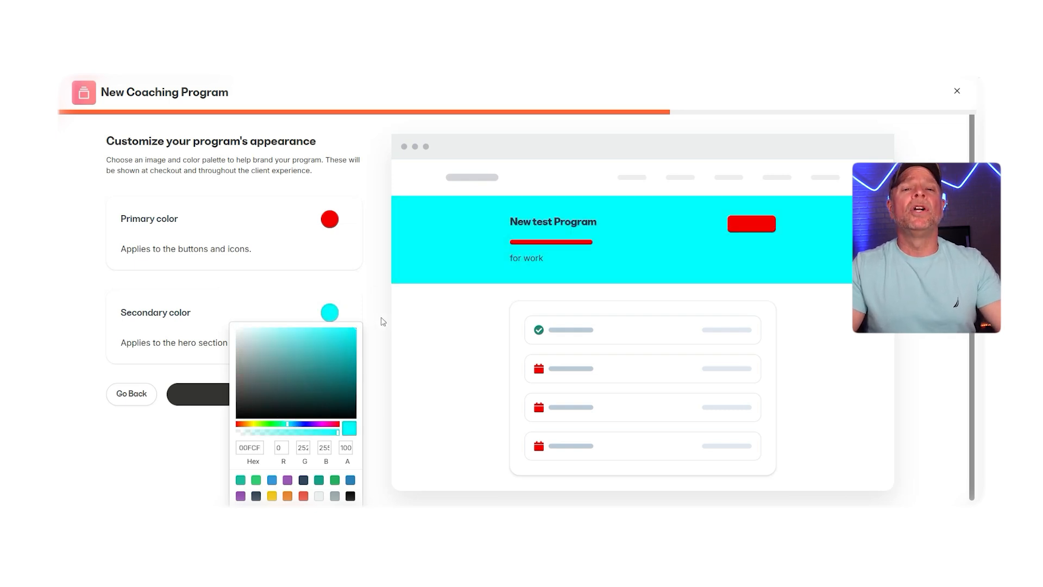
click(383, 322)
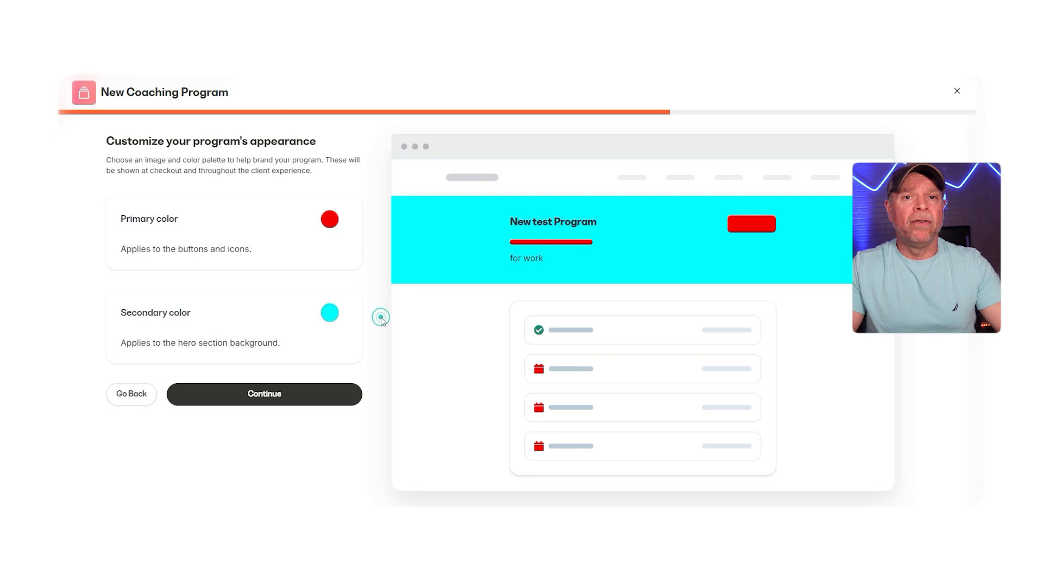
Continue to pricing, keep the program Free, and save it to finish the setup.
click(298, 393)
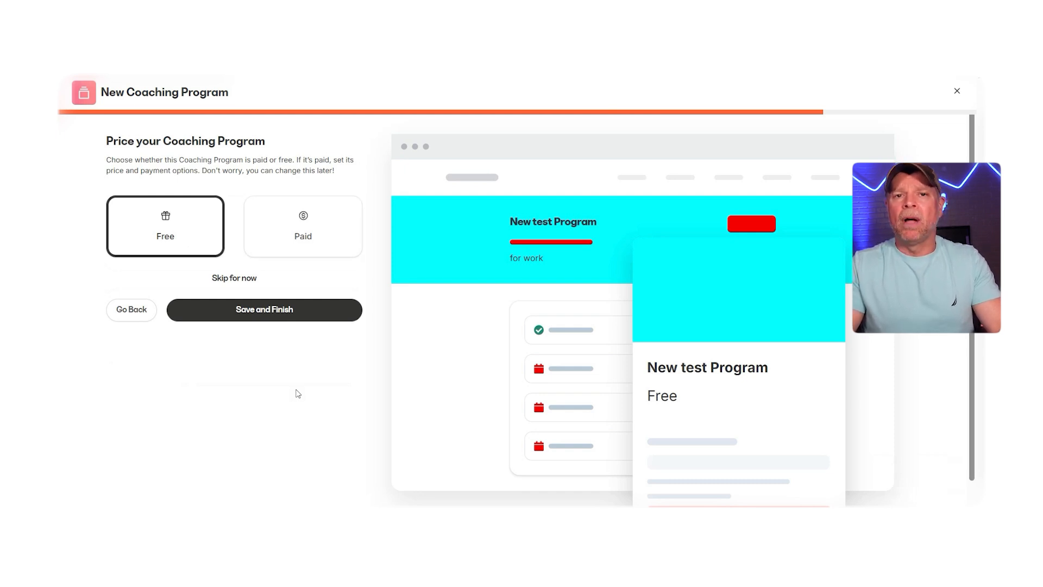
click(294, 315)
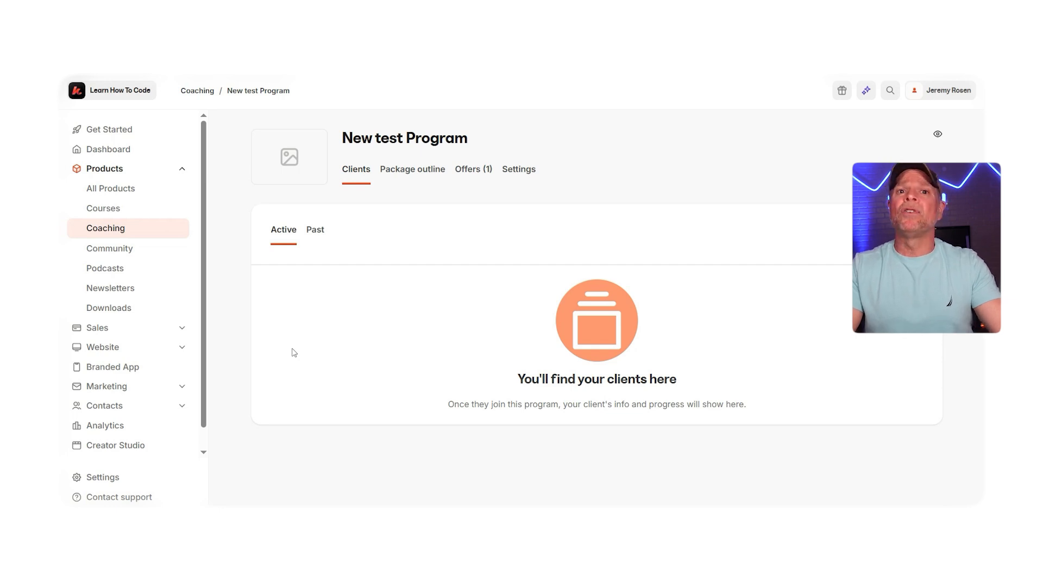
Open the details of Session 1 for editing from the program's package outline.
click(411, 171)
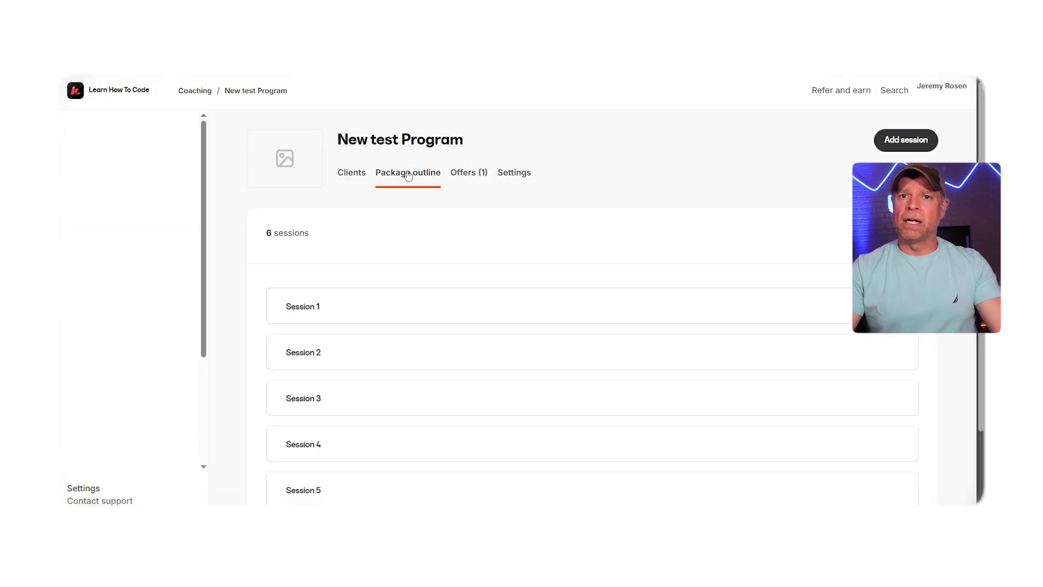
scroll(303, 196, down, 1)
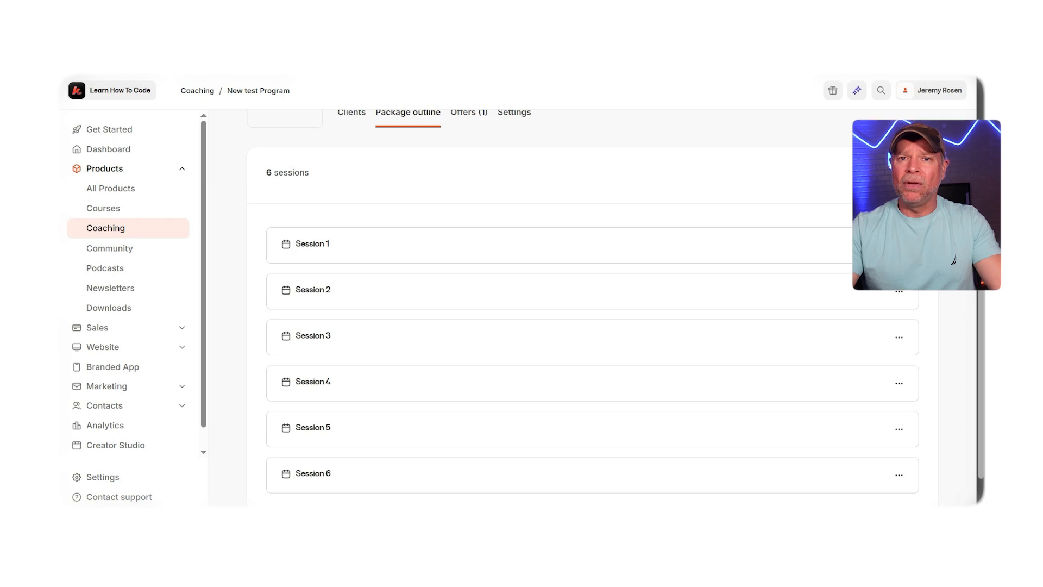
click(897, 245)
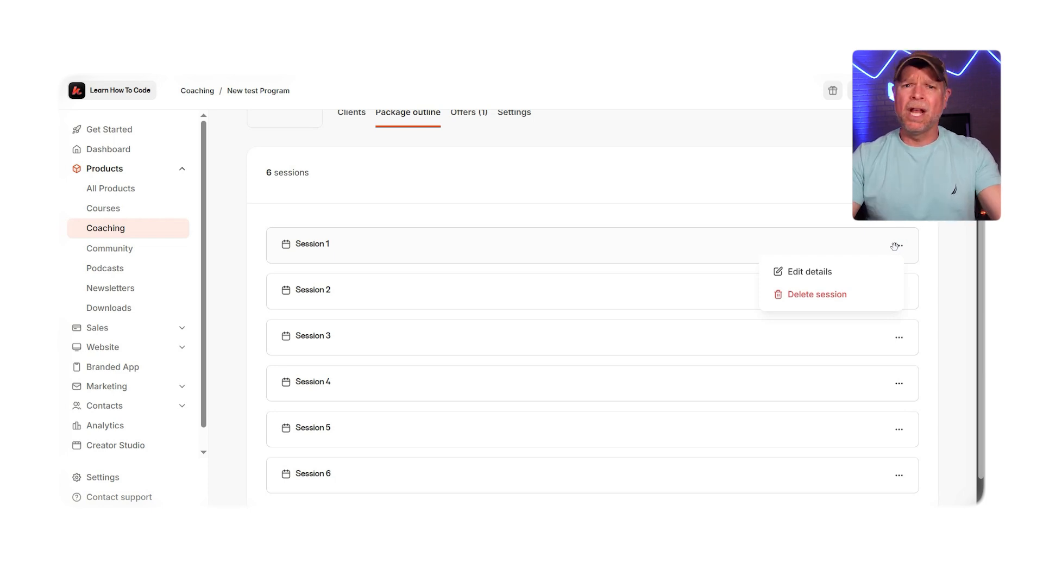
click(792, 271)
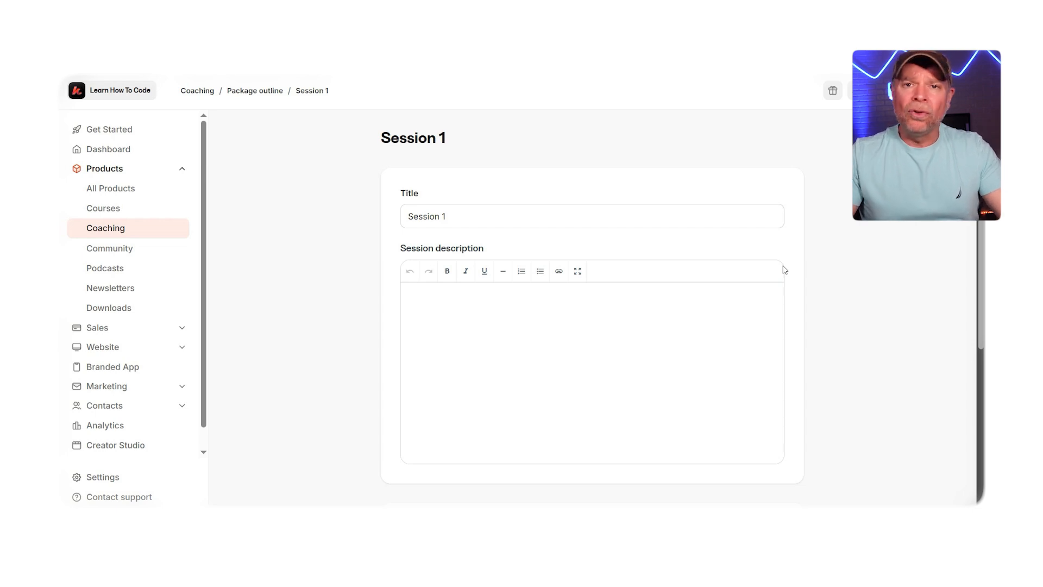
scroll(404, 386, down, 5)
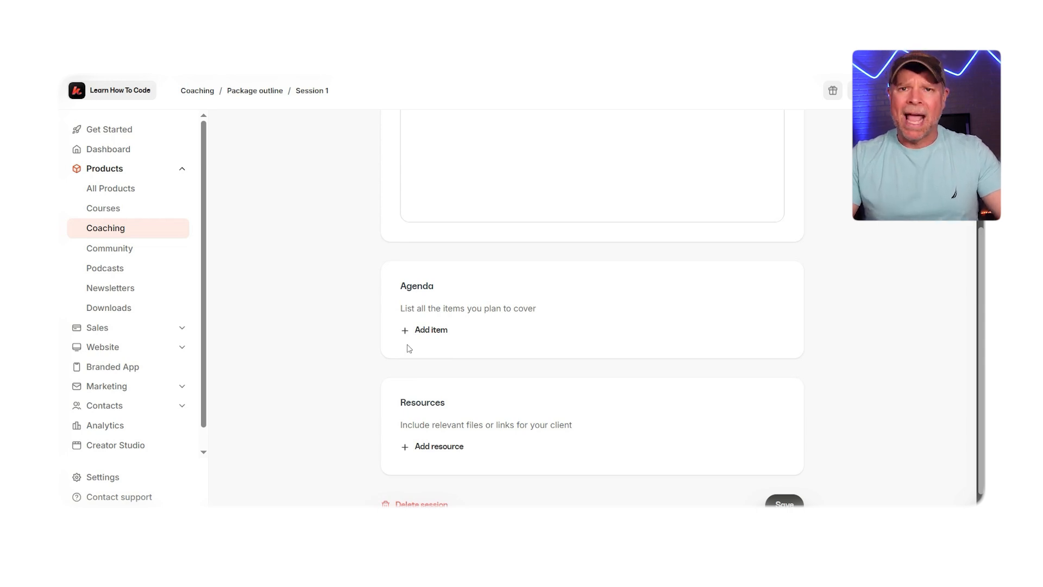
click(411, 330)
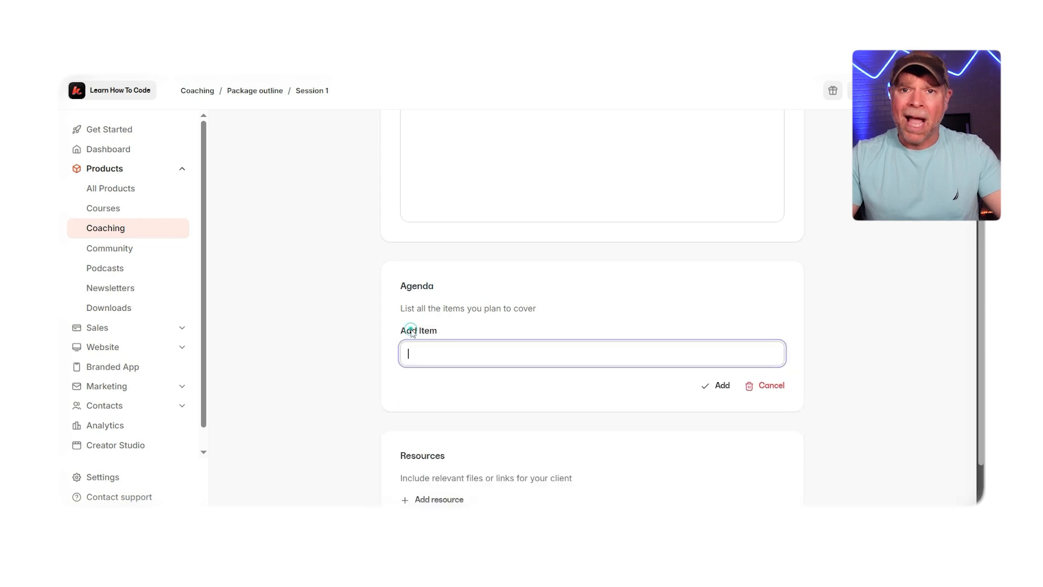
click(427, 325)
click(494, 326)
click(771, 385)
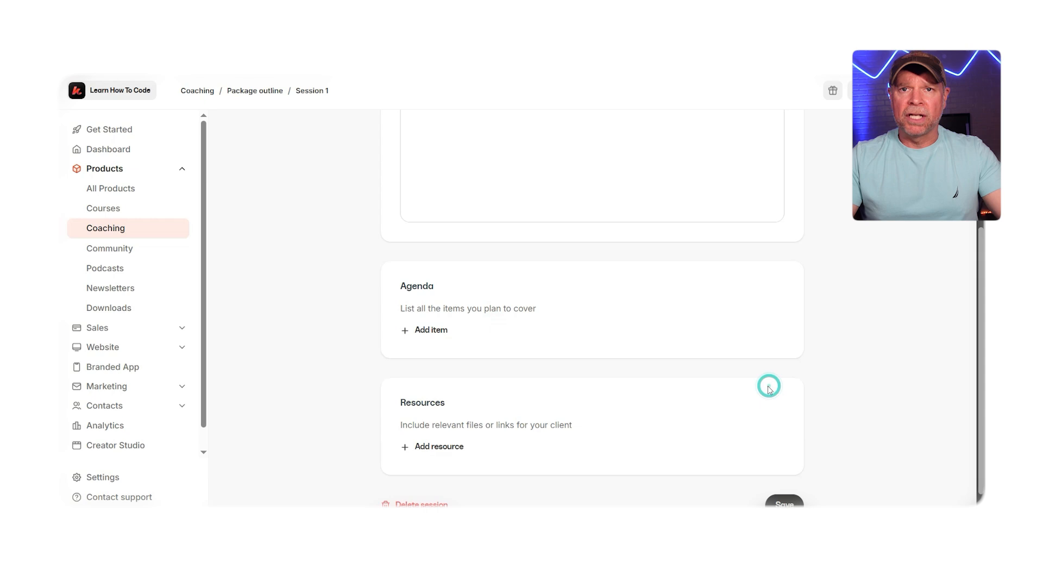
Check the option for adding a resource to Session 1 and save the session.
scroll(635, 369, down, 1)
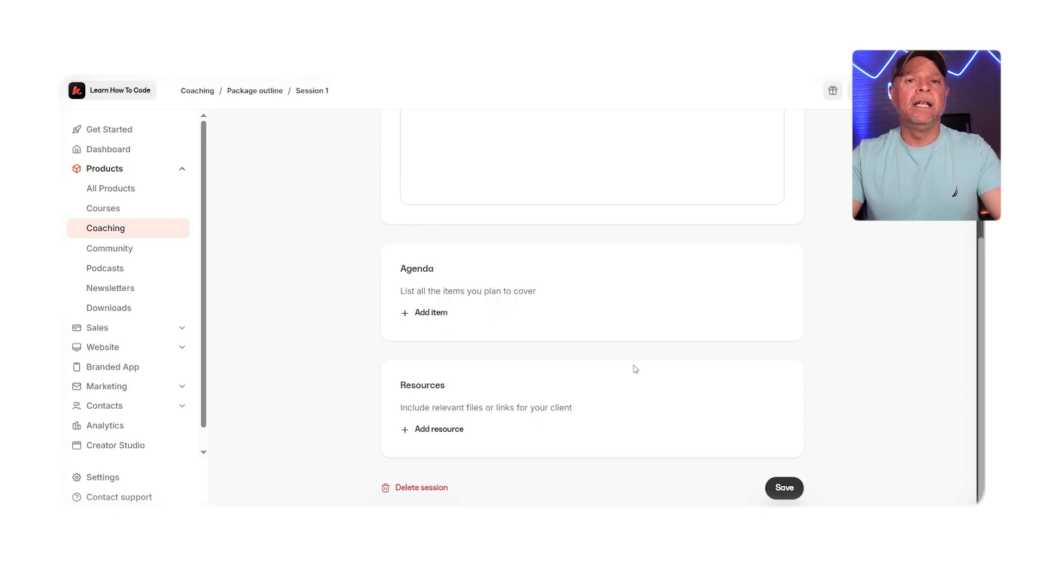
click(459, 428)
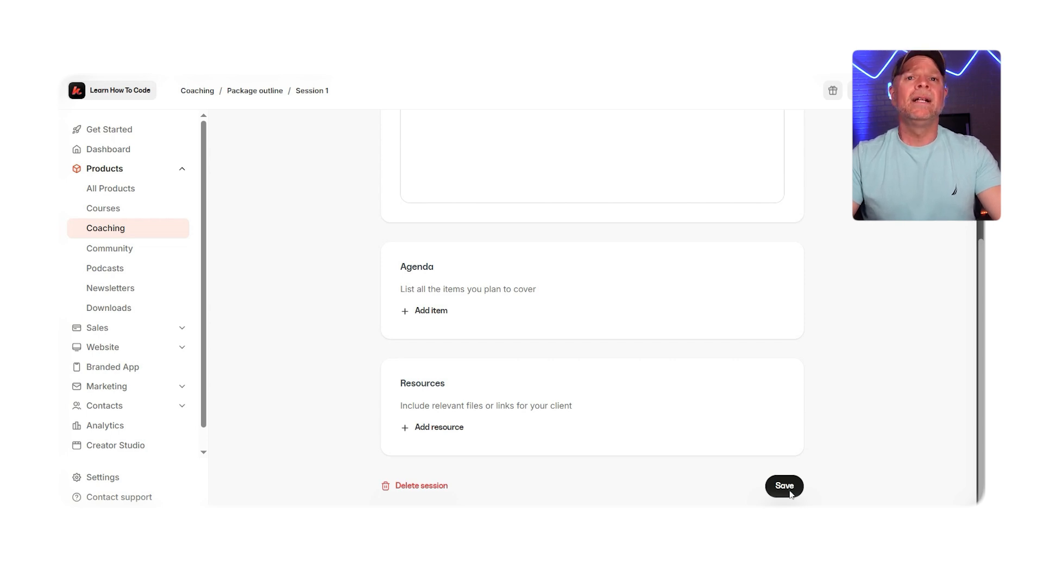
click(789, 491)
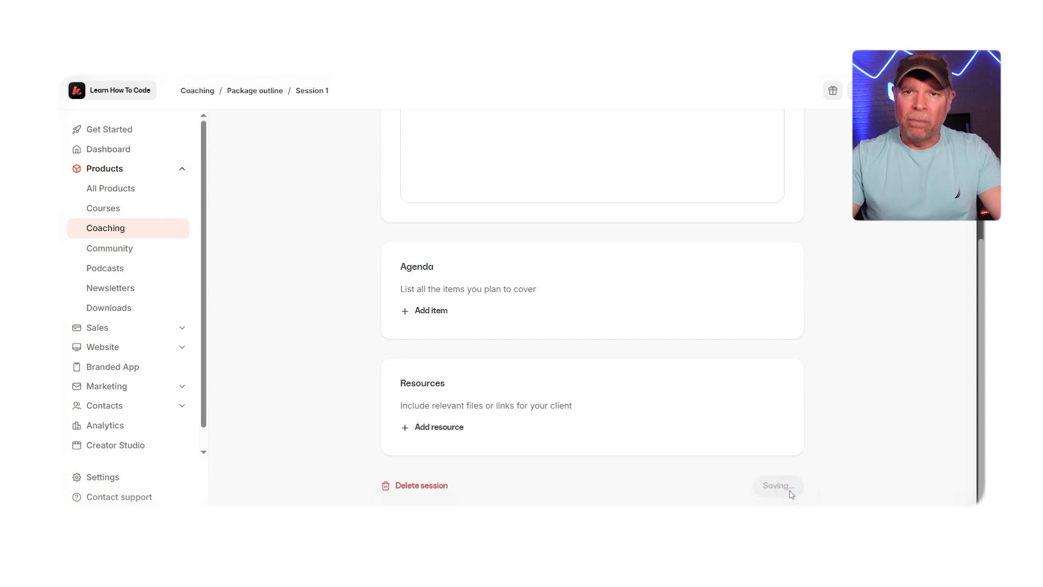